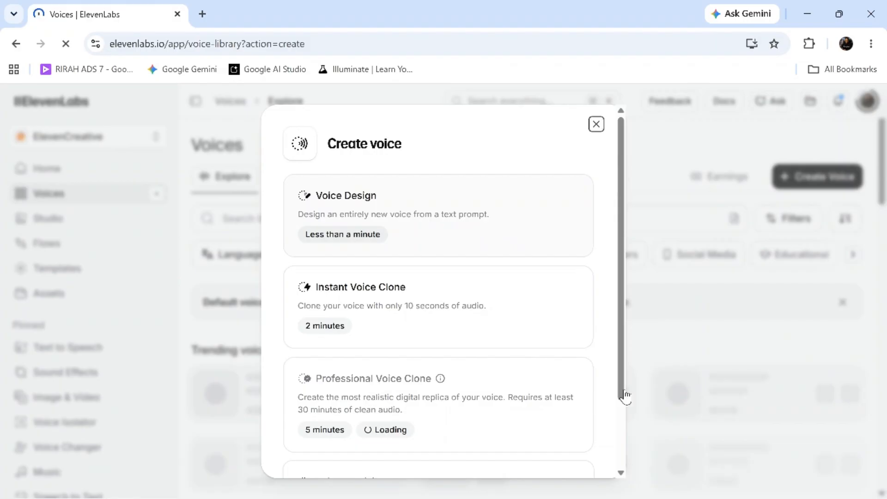
# Choose Instant Voice Clone as the method for creating a new voice.
pyautogui.scroll(-2, 628, 440)
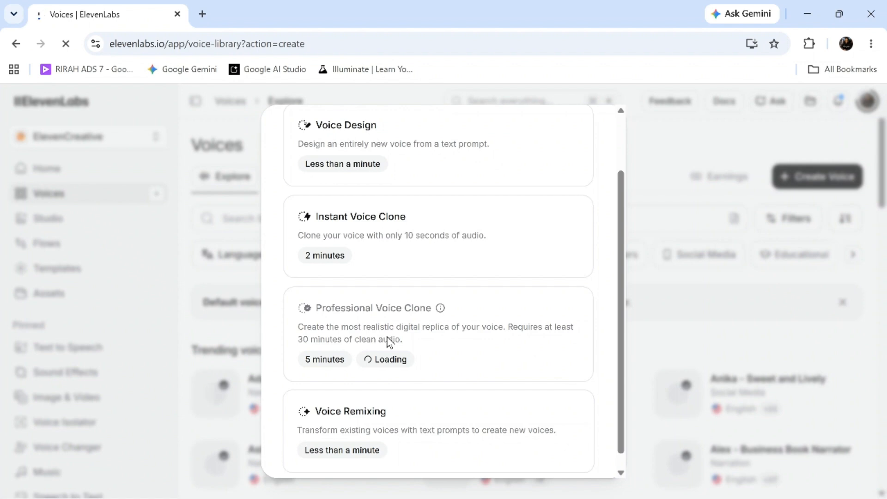
pyautogui.scroll(-1, 629, 464)
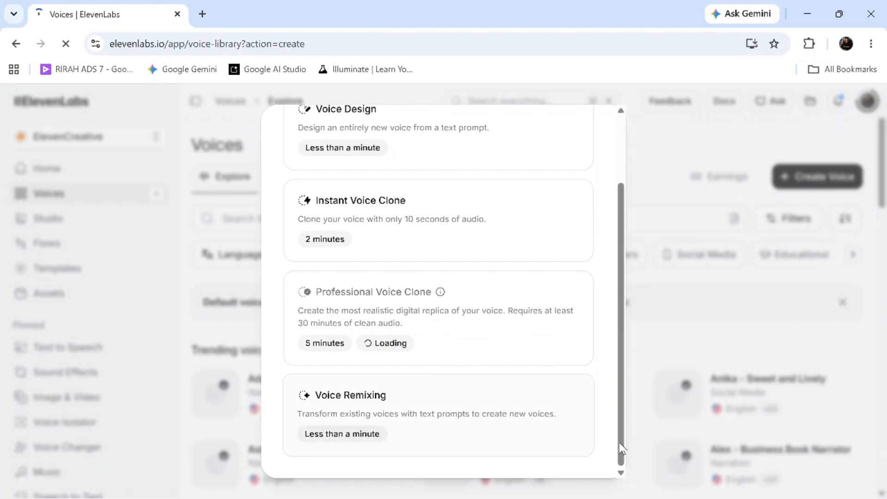
pyautogui.scroll(2, 608, 313)
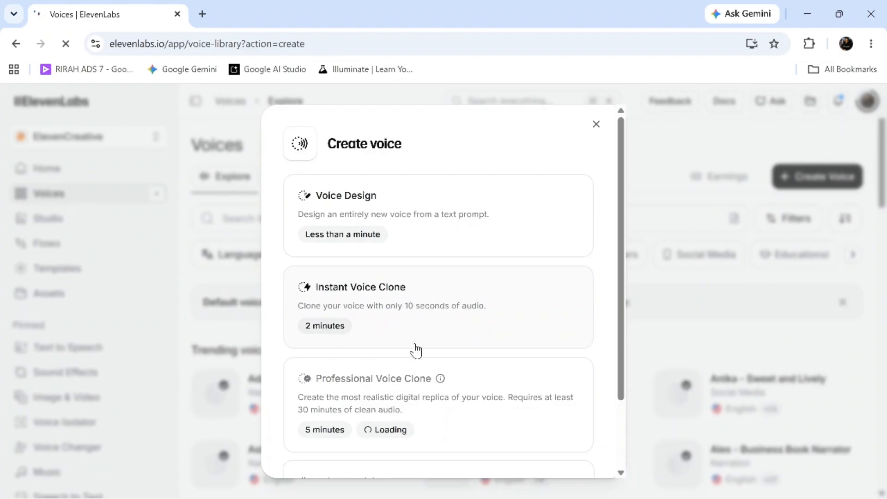
pyautogui.click(459, 339)
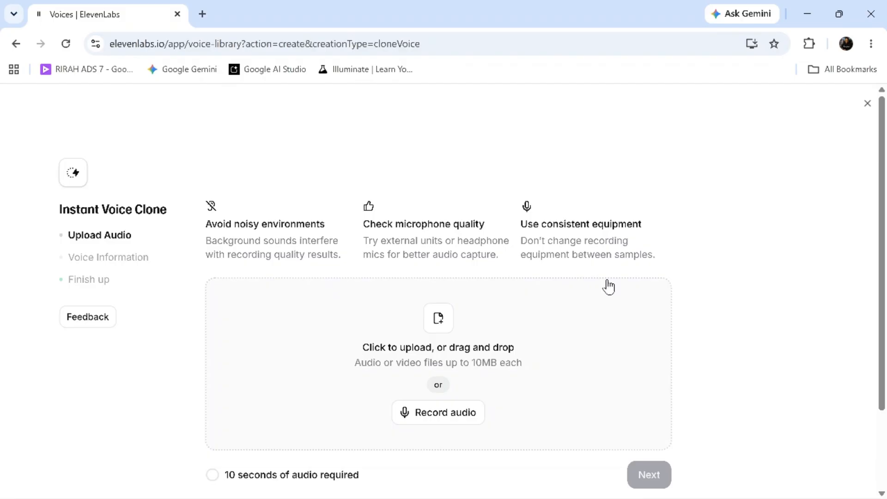
# Upload the audio file "13 Mar, 08.00.m4a" as the voice sample and continue to the voice information.
pyautogui.click(438, 332)
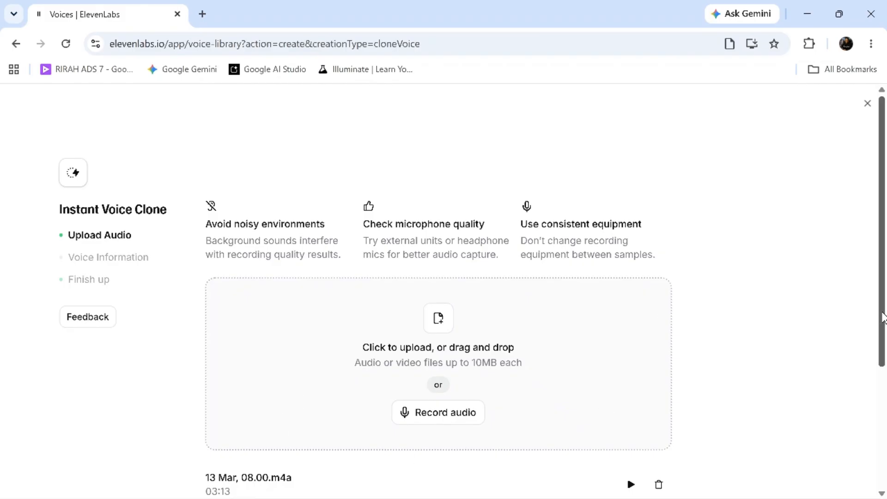
pyautogui.scroll(-3, 883, 315)
pyautogui.moveTo(883, 314); pyautogui.dragTo(883, 363)
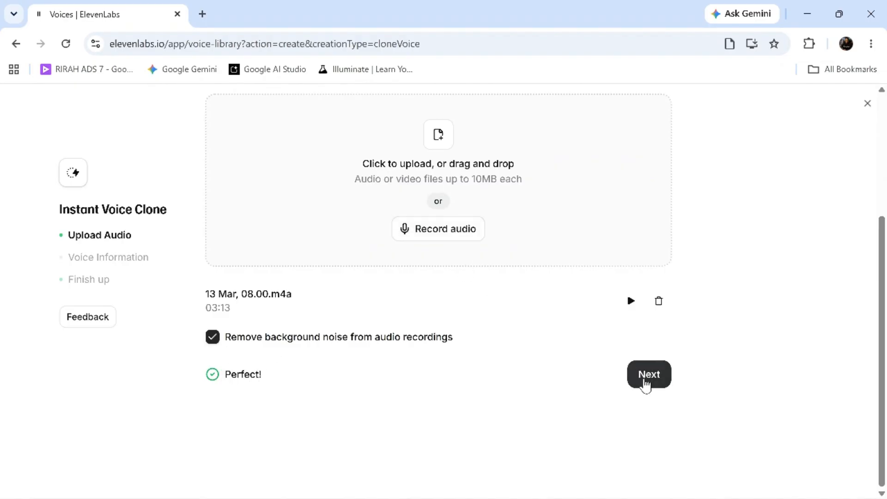
pyautogui.click(646, 376)
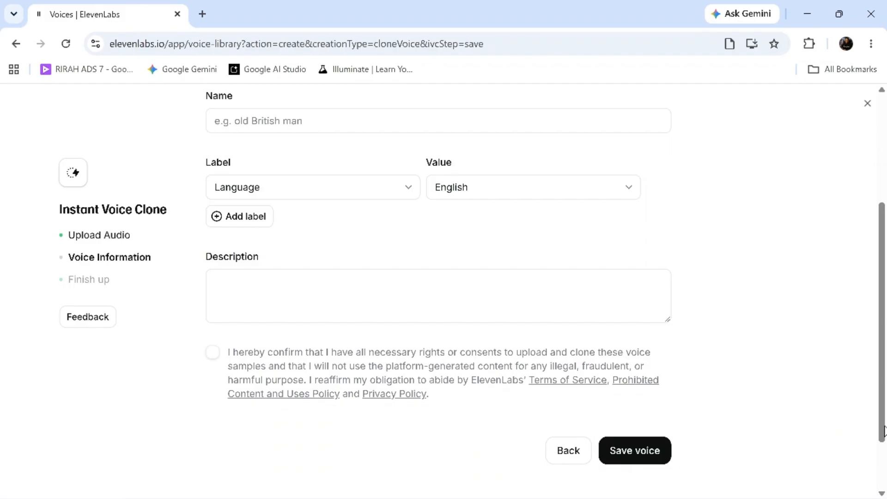
# Preview the cloned voice and name it THE RIRAH ENERGY.
pyautogui.moveTo(884, 430); pyautogui.dragTo(884, 340)
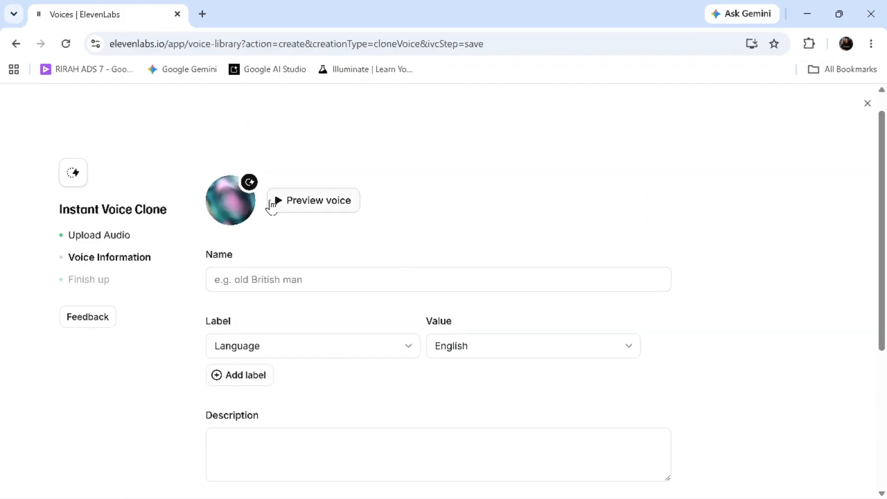
pyautogui.click(278, 206)
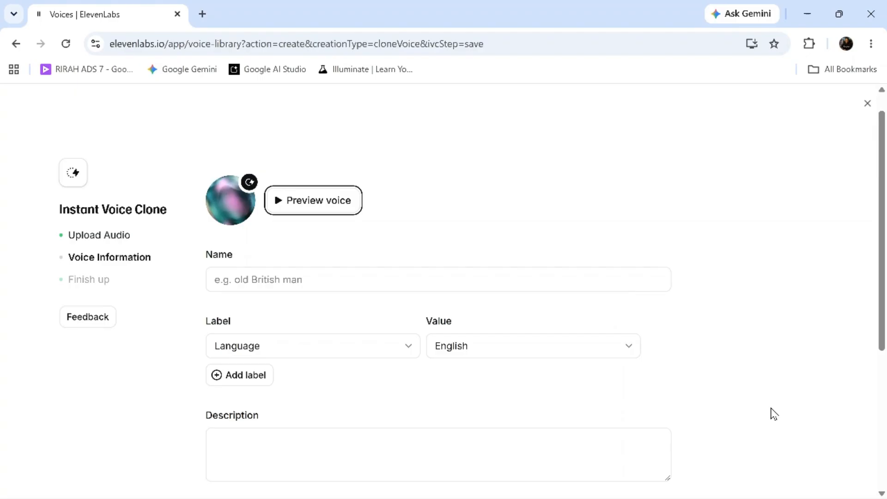
pyautogui.click(317, 283)
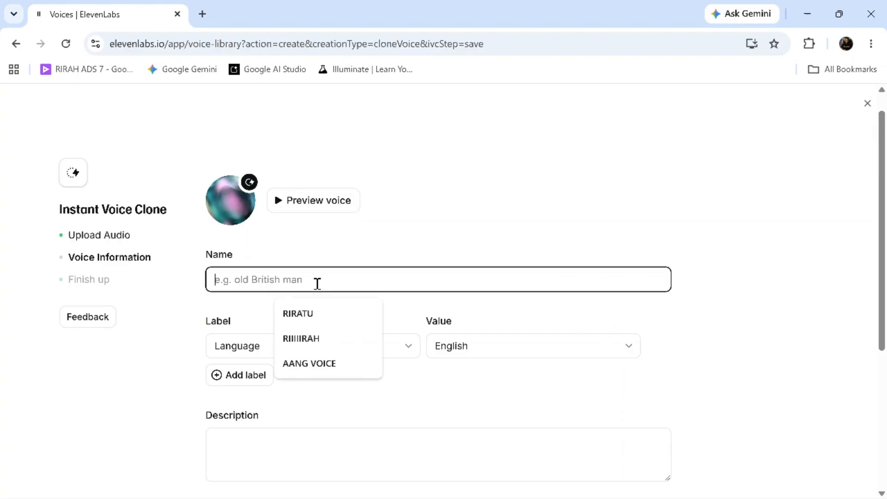
pyautogui.write('T')
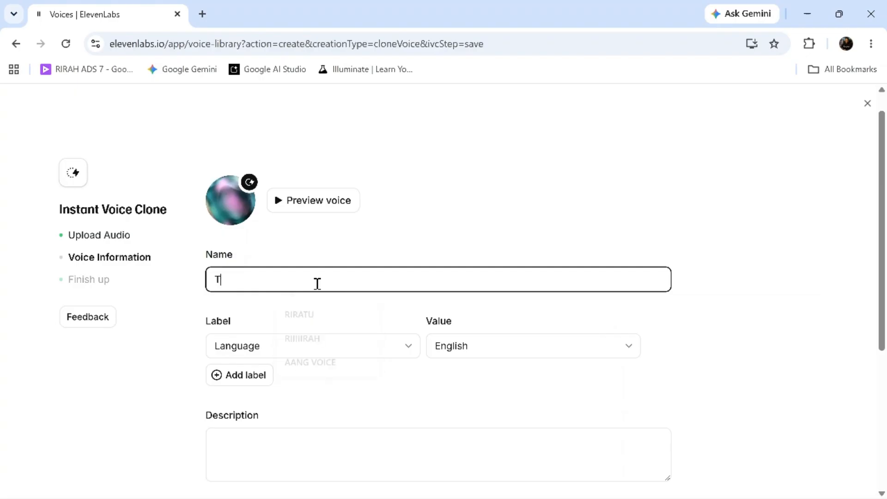
pyautogui.write('HE RIRAH ENER')
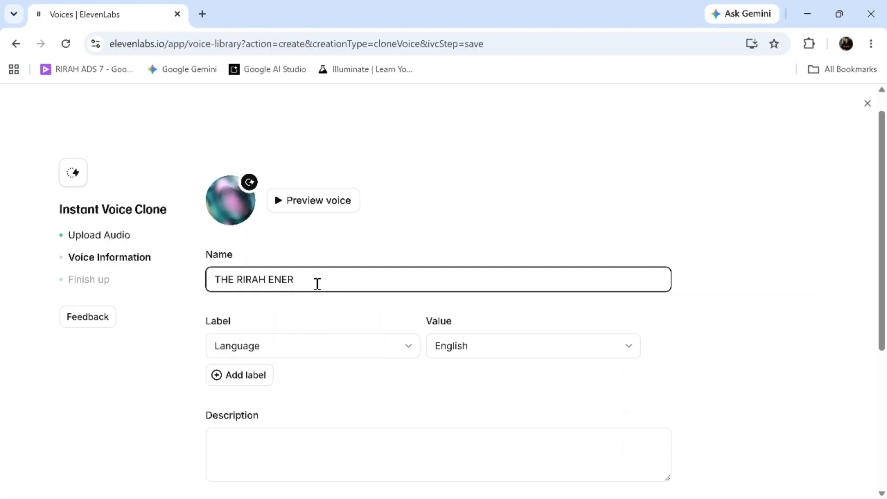
pyautogui.write('GY')
pyautogui.click(687, 335)
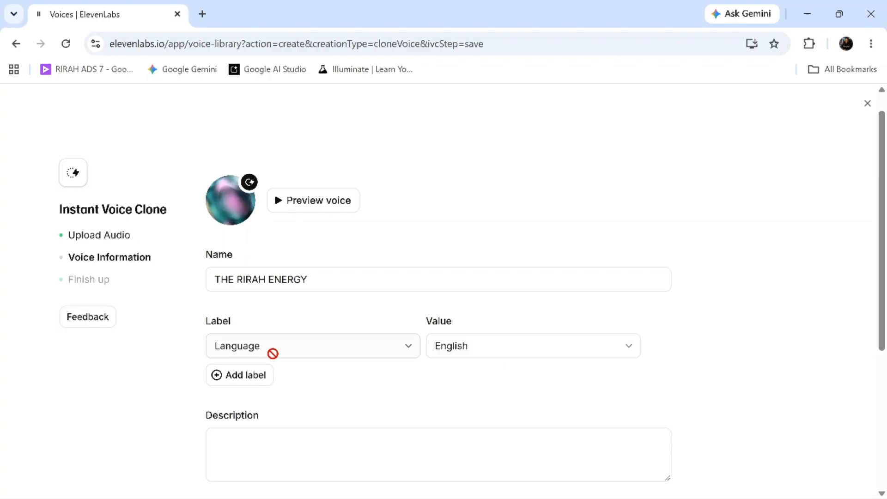
# Add an Accent label set to Nigerian and a Gender label set to Female.
pyautogui.click(256, 381)
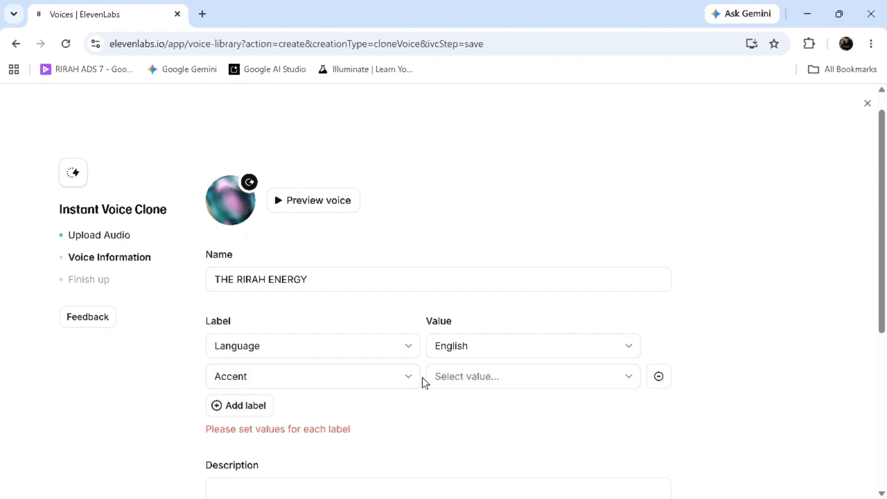
pyautogui.click(489, 383)
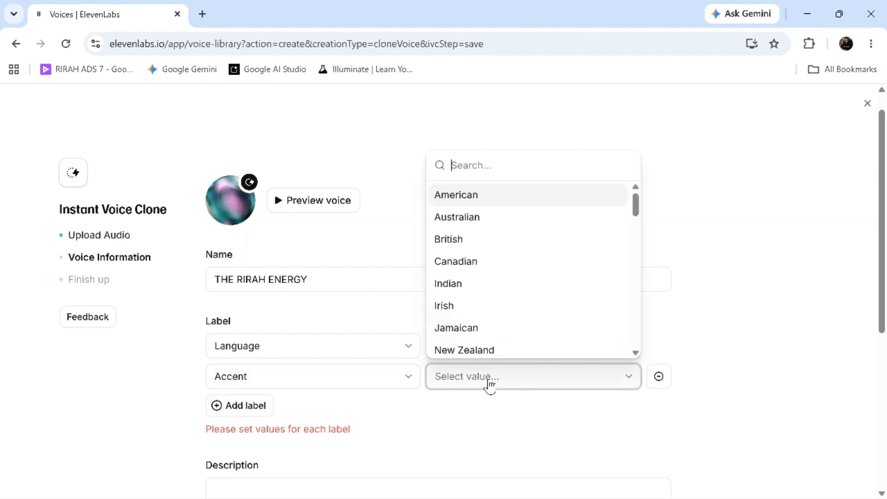
pyautogui.scroll(-3, 471, 212)
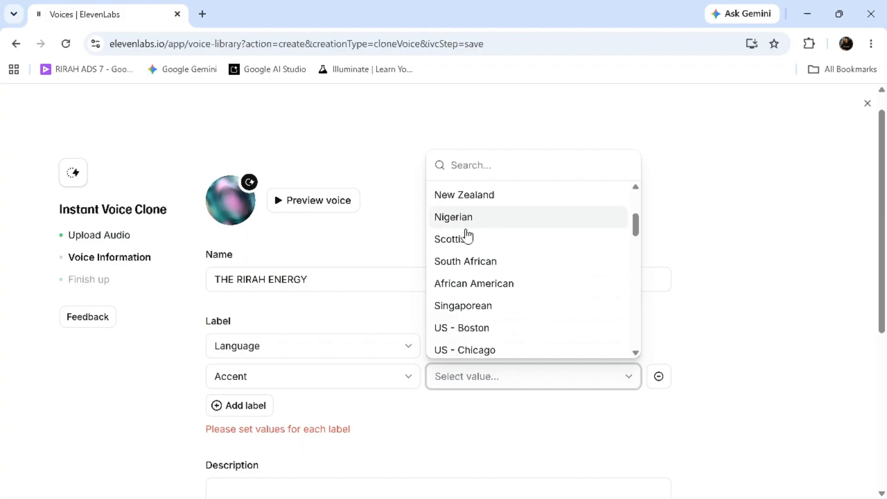
pyautogui.click(478, 221)
pyautogui.click(255, 409)
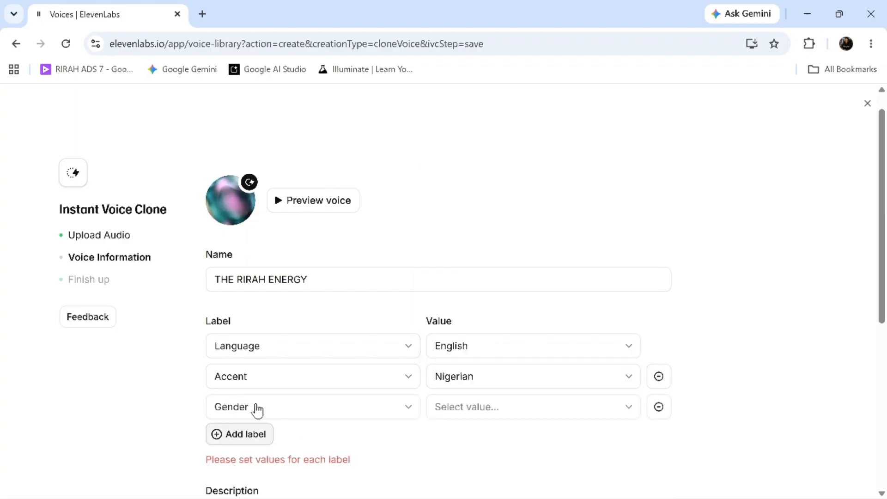
pyautogui.click(598, 416)
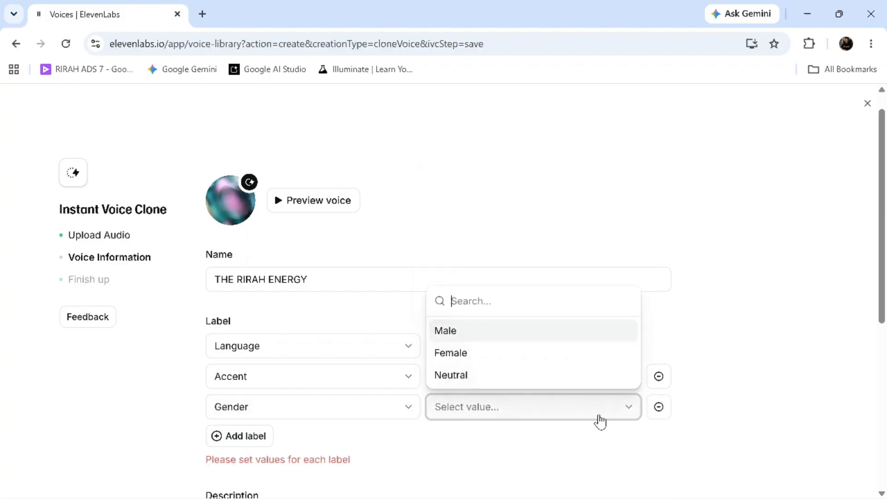
pyautogui.click(480, 357)
# Accept the rights and consent statement and describe the voice as "ENERGETIC AFRICAN FEMALE HYPE VOICE".
pyautogui.scroll(-5, 479, 357)
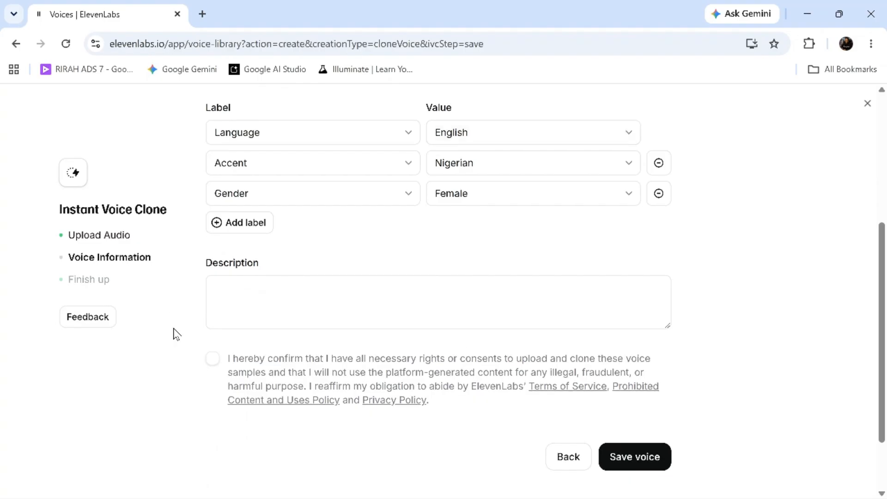
pyautogui.click(212, 359)
pyautogui.click(259, 301)
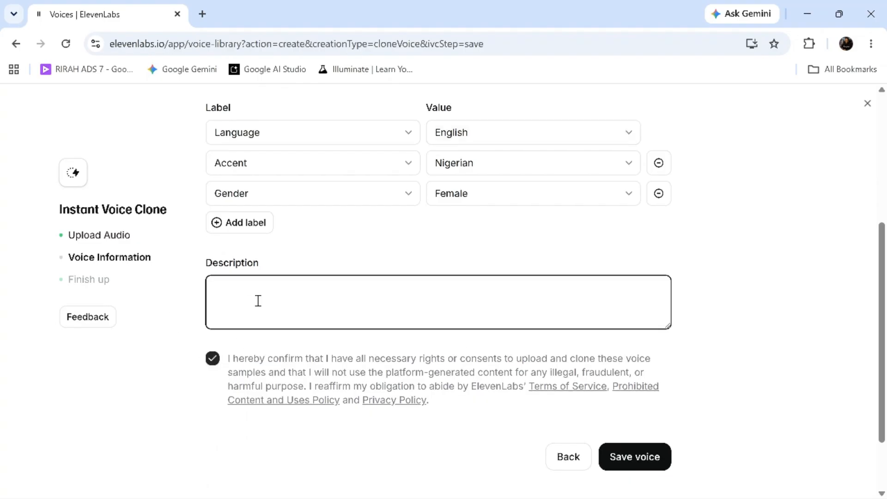
pyautogui.write('ENERGETIC AFRICAN ')
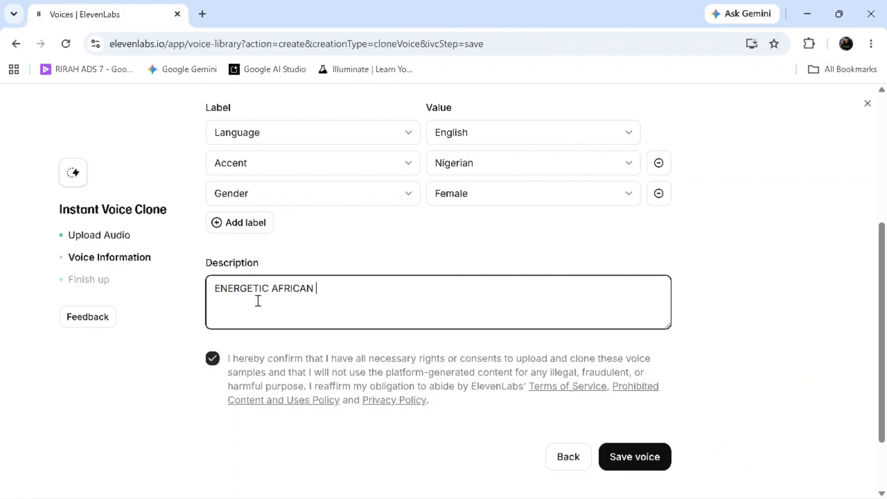
pyautogui.write('FEMALE HYPE VOIC')
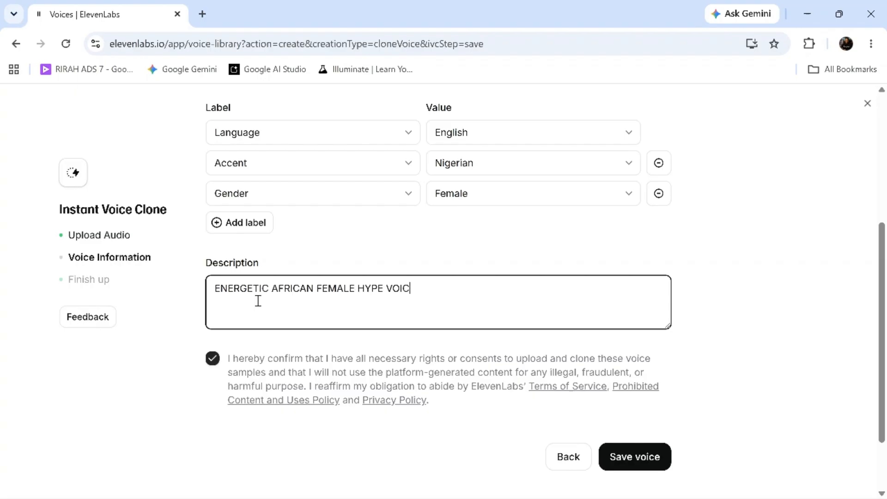
pyautogui.write('E')
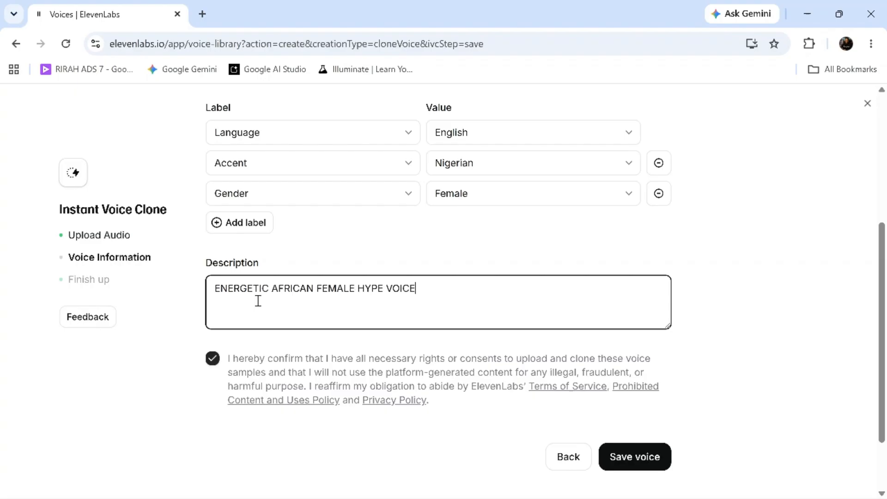
# Save the cloned voice and choose to try it out by generating speech.
pyautogui.click(625, 453)
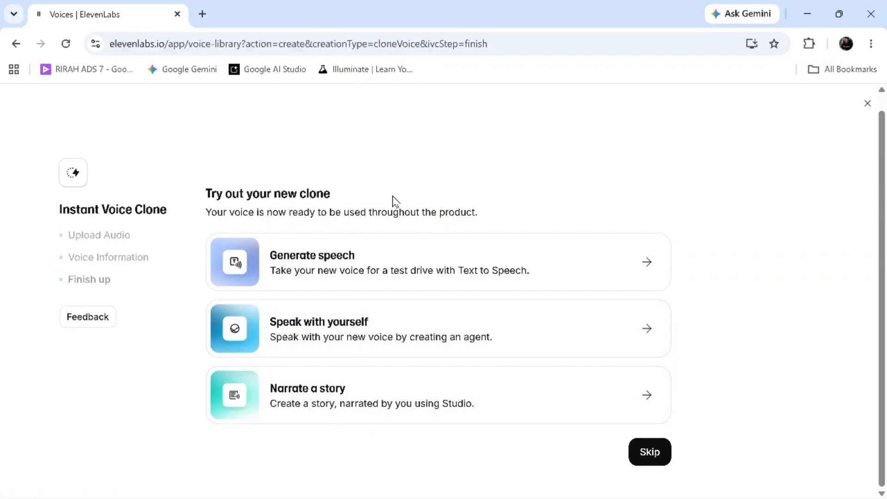
pyautogui.click(415, 263)
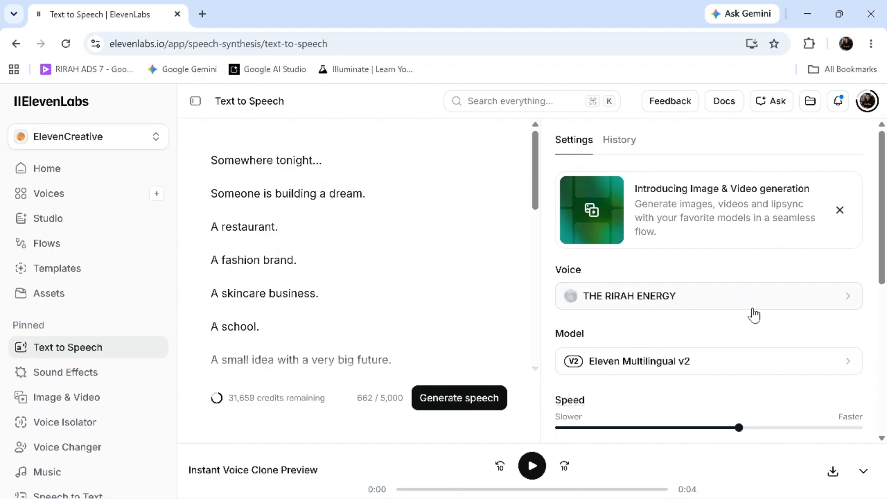
# Browse the available voices for text to speech and select THE RIRAH ENERGY from the personal voices.
pyautogui.click(848, 300)
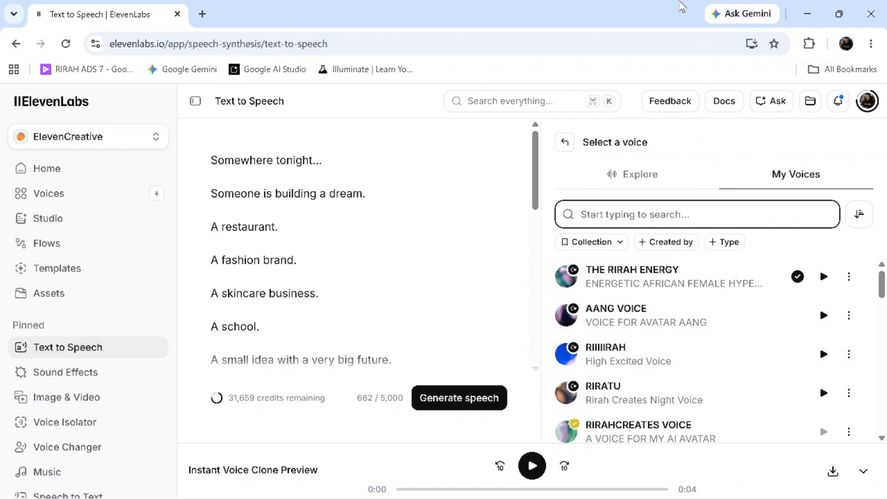
pyautogui.click(642, 177)
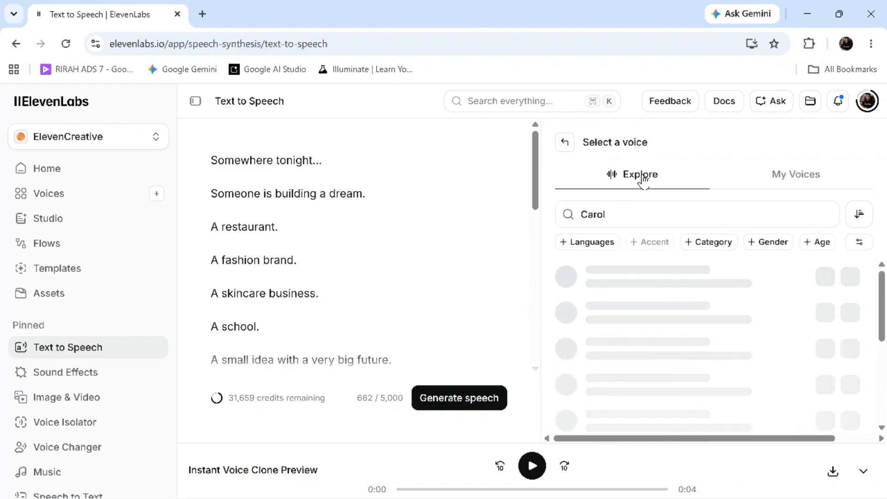
pyautogui.click(792, 180)
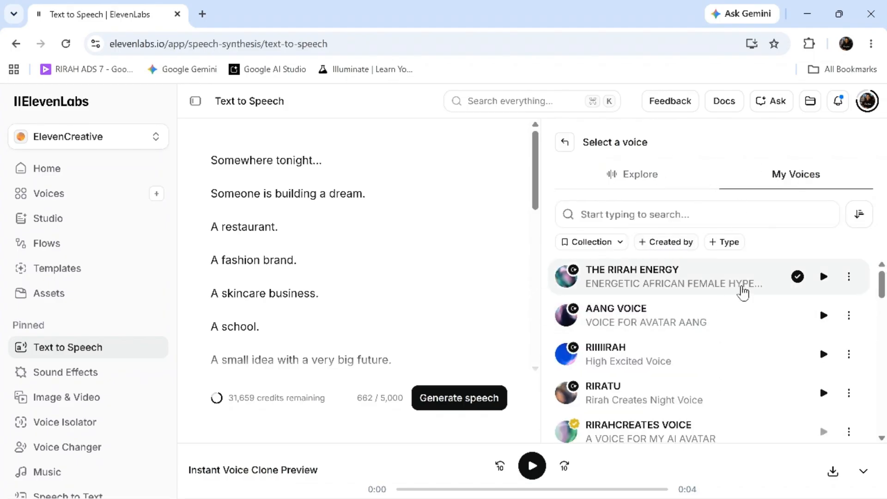
pyautogui.click(758, 219)
pyautogui.doubleClick(572, 280)
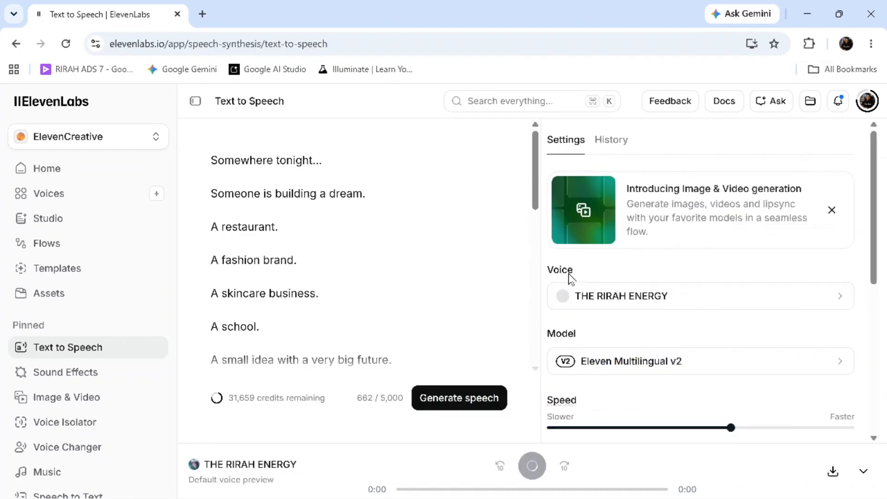
# Lower the system volume to 14 and play part of the THE RIRAH ENERGY voice preview.
pyautogui.click(532, 465)
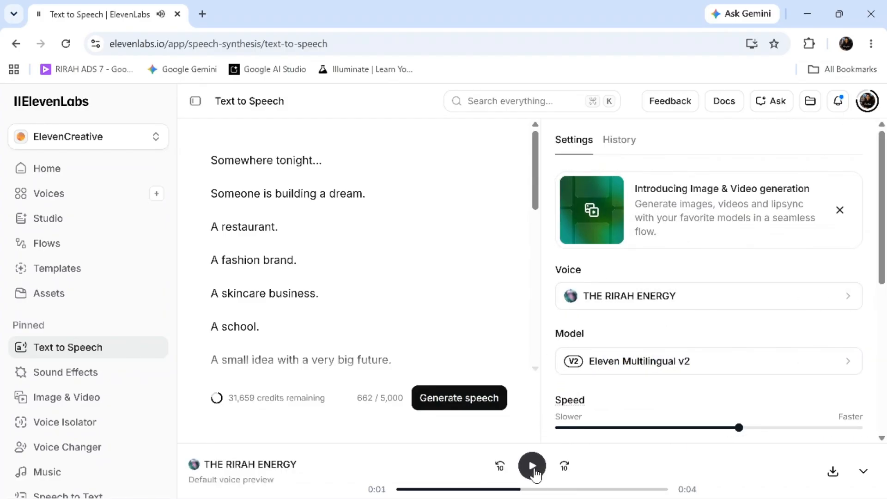
pyautogui.press('XF86AudioLowerVolume')
pyautogui.press('XF86AudioLowerVolume')
pyautogui.press('XF86AudioLowerVolume')
pyautogui.press('XF86AudioLowerVolume')
pyautogui.press('XF86AudioLowerVolume')
pyautogui.press('XF86AudioLowerVolume')
pyautogui.press('XF86AudioLowerVolume')
pyautogui.press('XF86AudioLowerVolume')
pyautogui.press('XF86AudioLowerVolume')
pyautogui.press('XF86AudioLowerVolume')
pyautogui.press('XF86AudioLowerVolume')
pyautogui.press('XF86AudioLowerVolume')
pyautogui.press('XF86AudioLowerVolume')
pyautogui.press('XF86AudioLowerVolume')
pyautogui.press('XF86AudioLowerVolume')
pyautogui.press('XF86AudioLowerVolume')
pyautogui.press('XF86AudioLowerVolume')
pyautogui.press('XF86AudioLowerVolume')
pyautogui.press('XF86AudioLowerVolume')
pyautogui.press('XF86AudioLowerVolume')
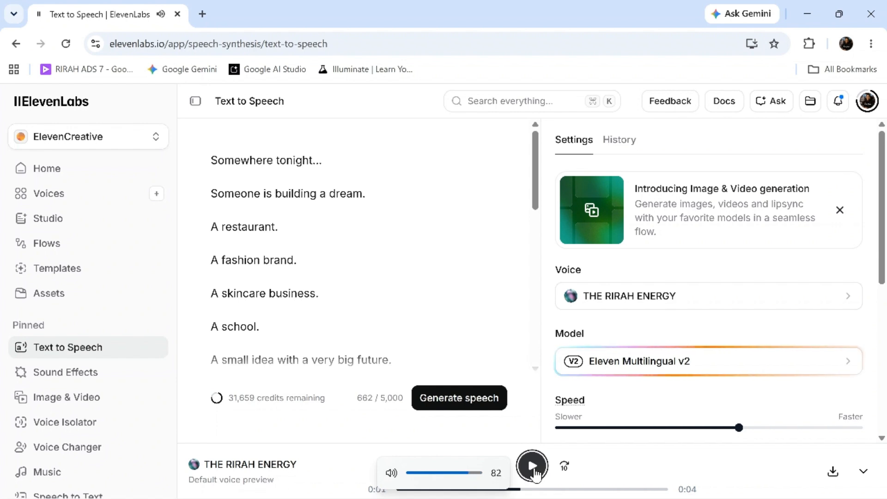
pyautogui.press('XF86AudioLowerVolume')
pyautogui.press('XF86AudioLowerVolume')
pyautogui.press('XF86AudioLowerVolume')
pyautogui.press('XF86AudioLowerVolume')
pyautogui.press('XF86AudioLowerVolume')
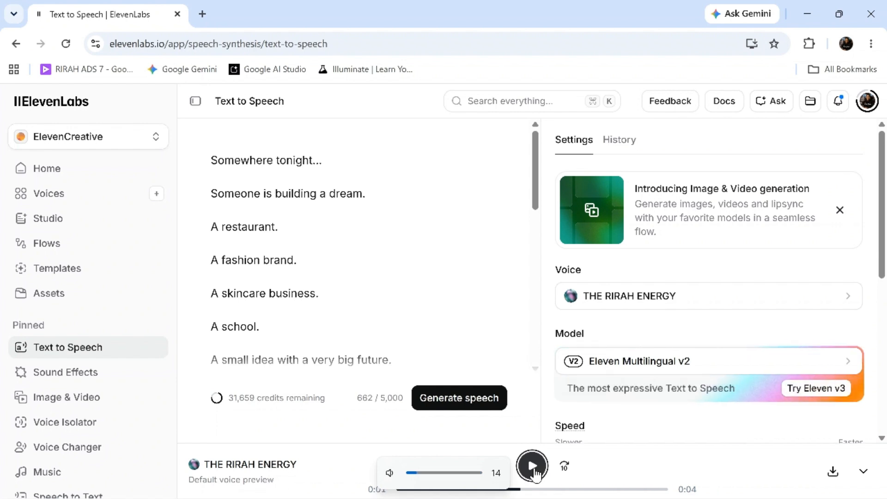
pyautogui.click(532, 466)
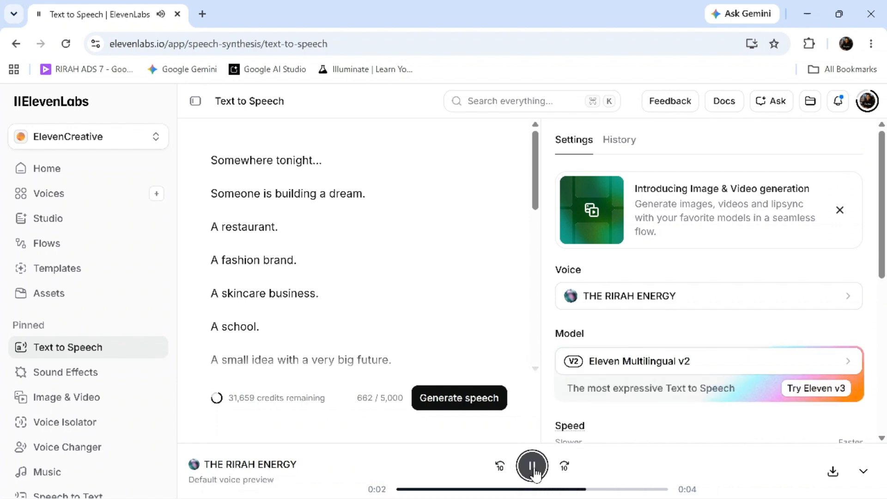
pyautogui.click(532, 465)
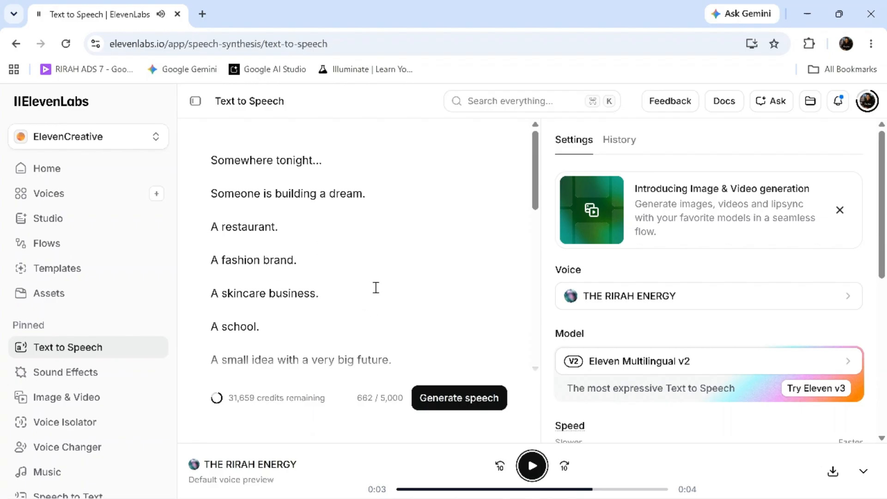